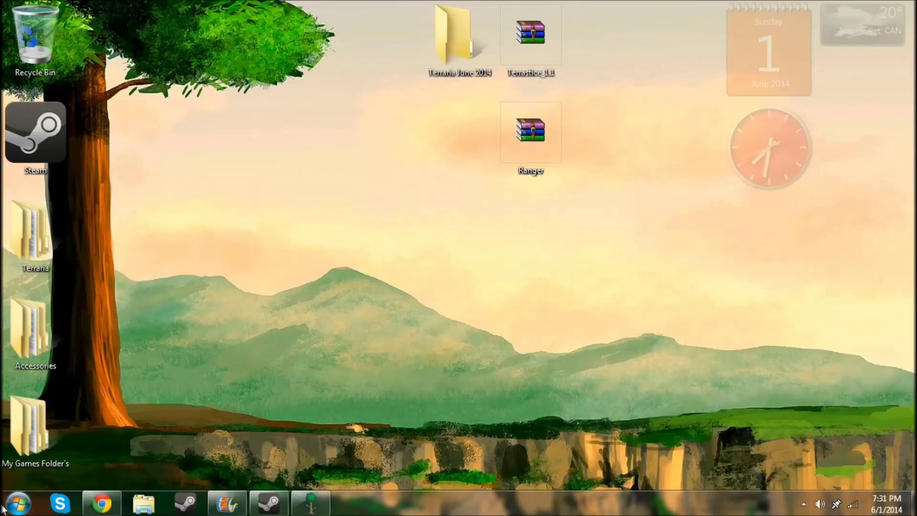
Navigate from Documents into My Games and into the Terraria save folder.
click(17, 504)
click(244, 232)
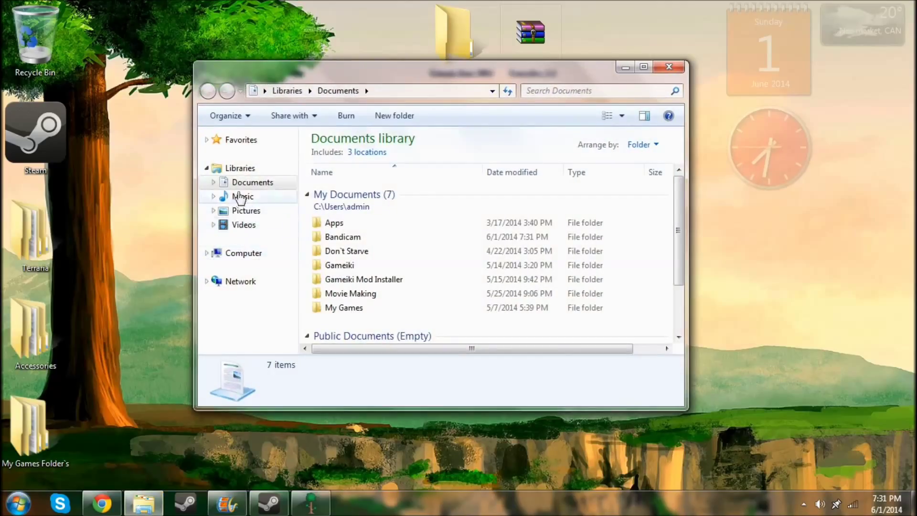
double_click(344, 308)
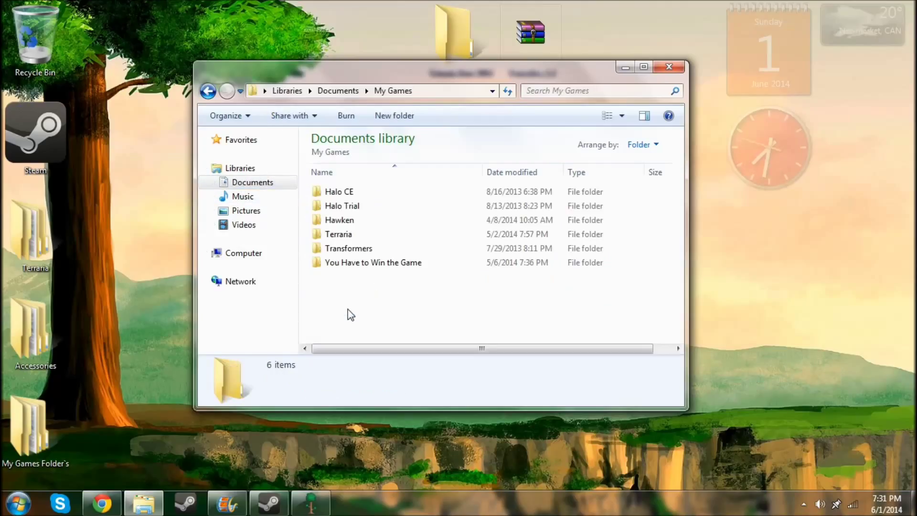
double_click(342, 238)
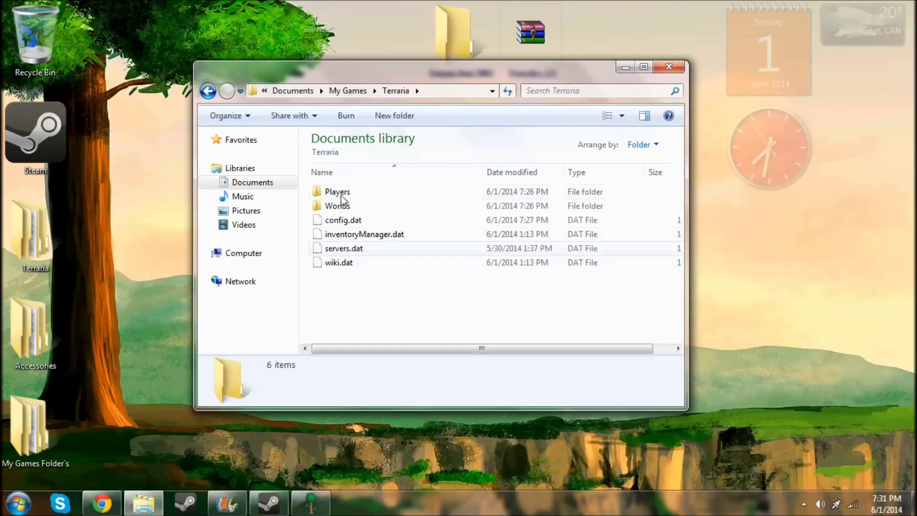
Inspect the Players and Worlds subfolders, then return up to My Games.
double_click(337, 192)
click(208, 90)
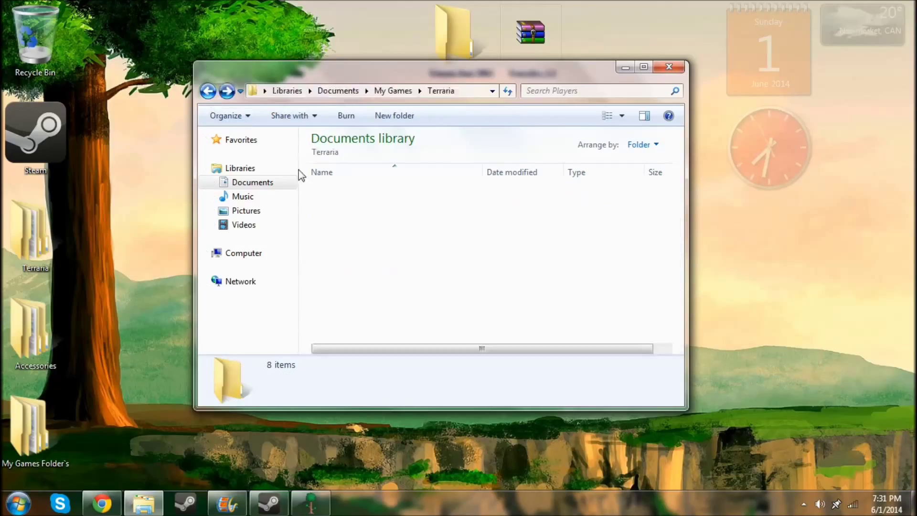
click(337, 206)
double_click(336, 205)
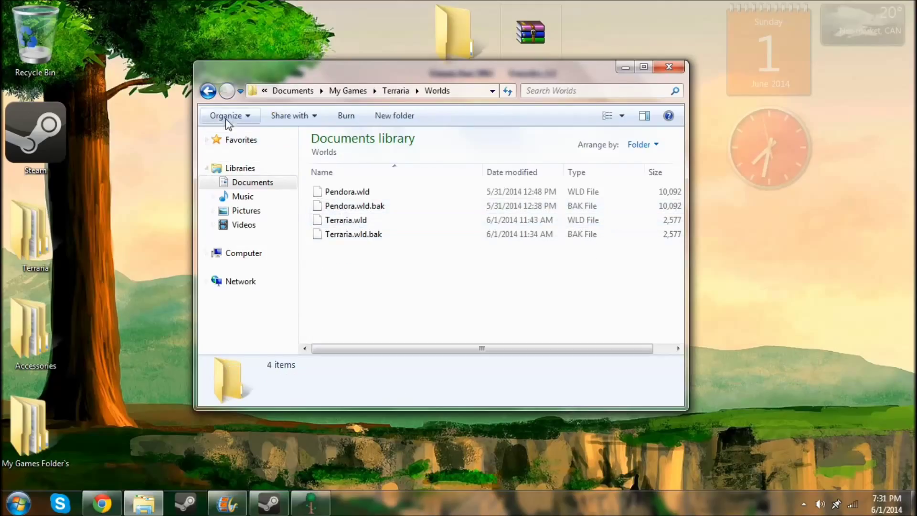
click(208, 91)
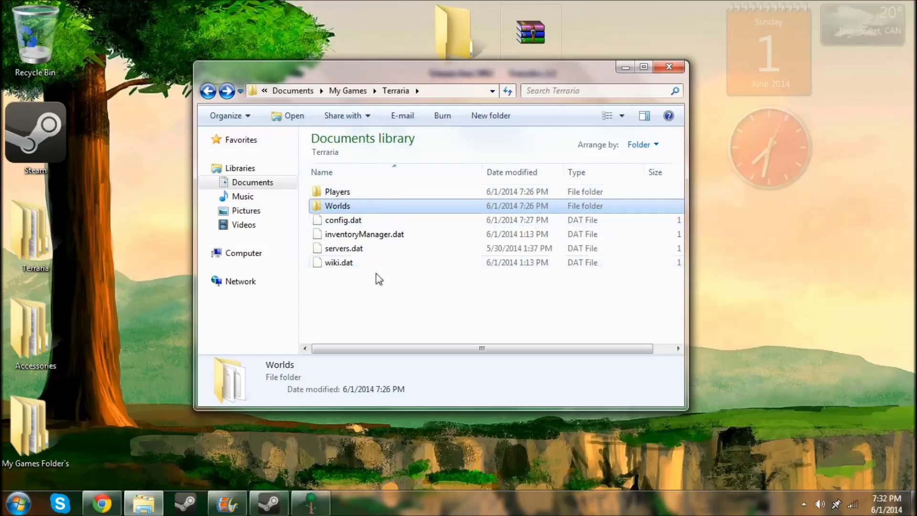
click(209, 91)
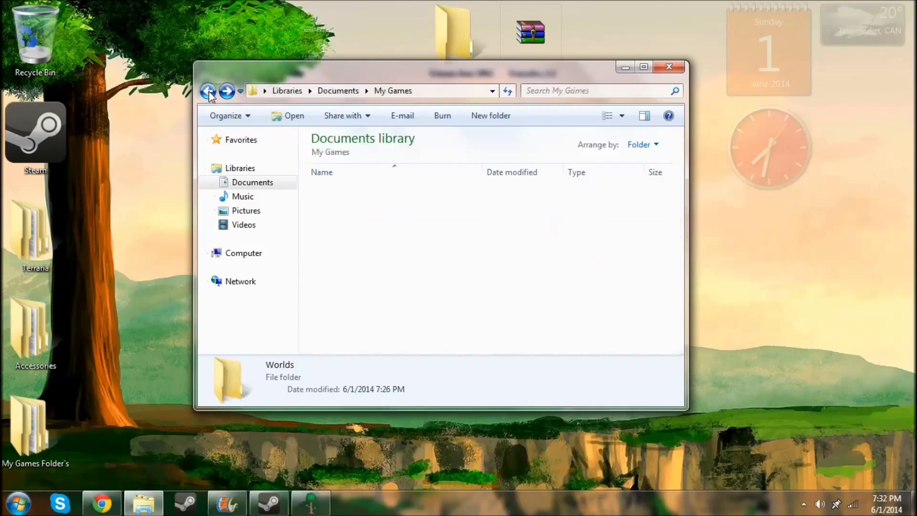
Copy the Terraria save folder via its right-click menu.
right_click(345, 239)
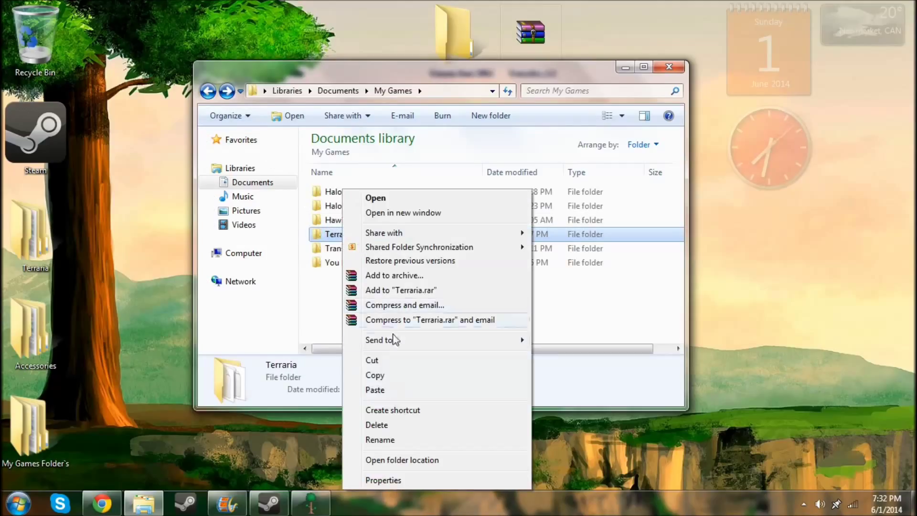
click(394, 375)
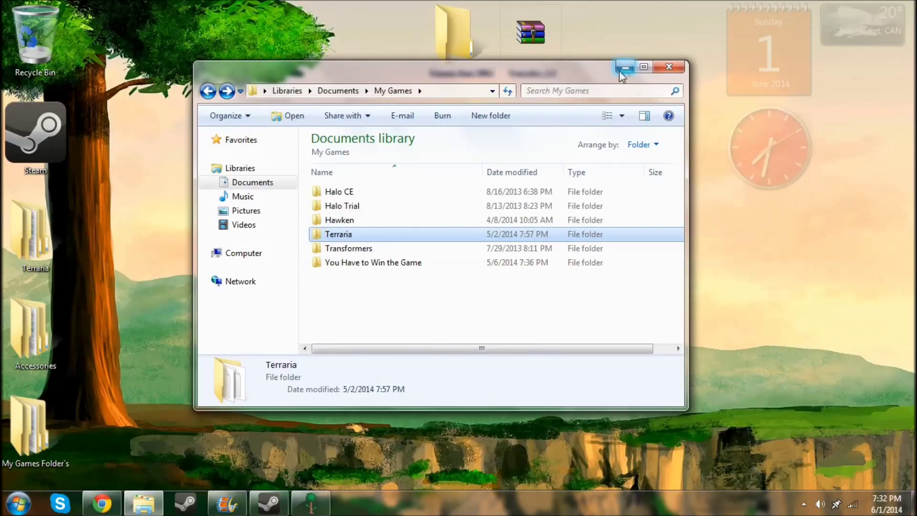
Re-check the Players files and Worlds folder, then minimize Explorer to the desktop.
double_click(382, 239)
double_click(375, 193)
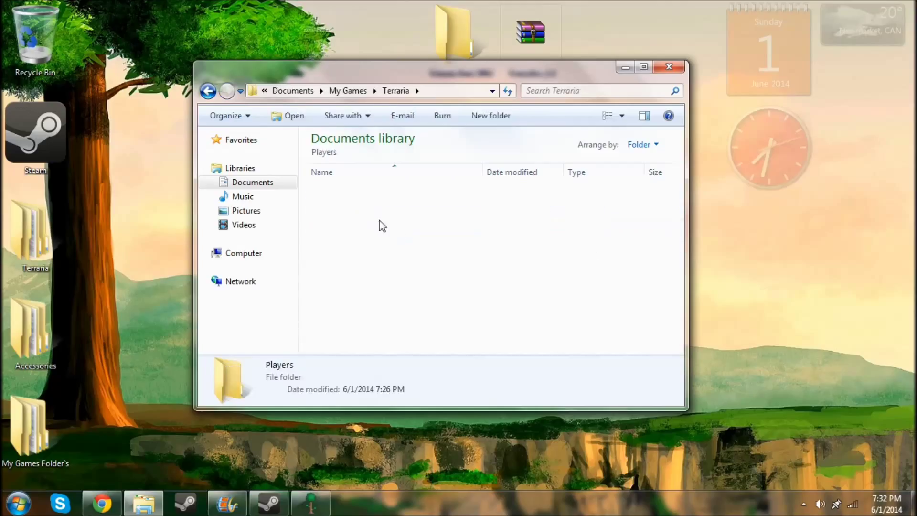
drag(380, 304, 371, 184)
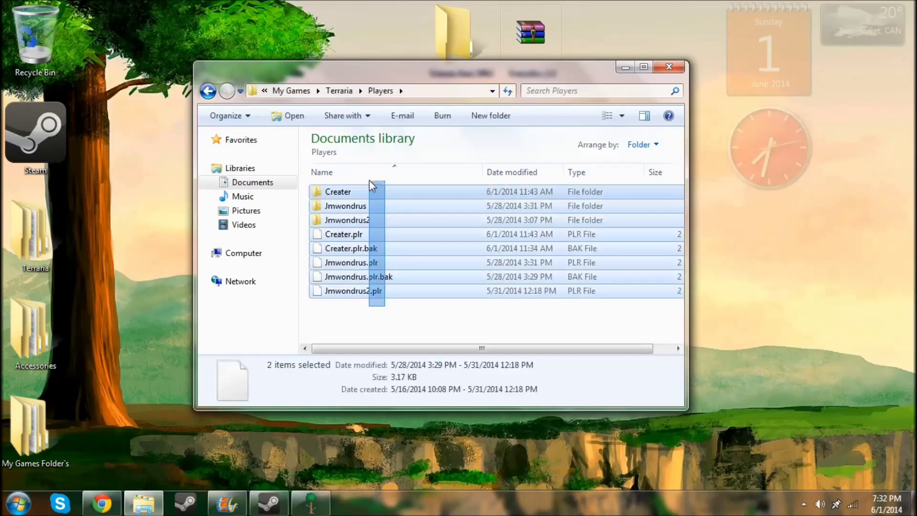
click(208, 90)
double_click(338, 206)
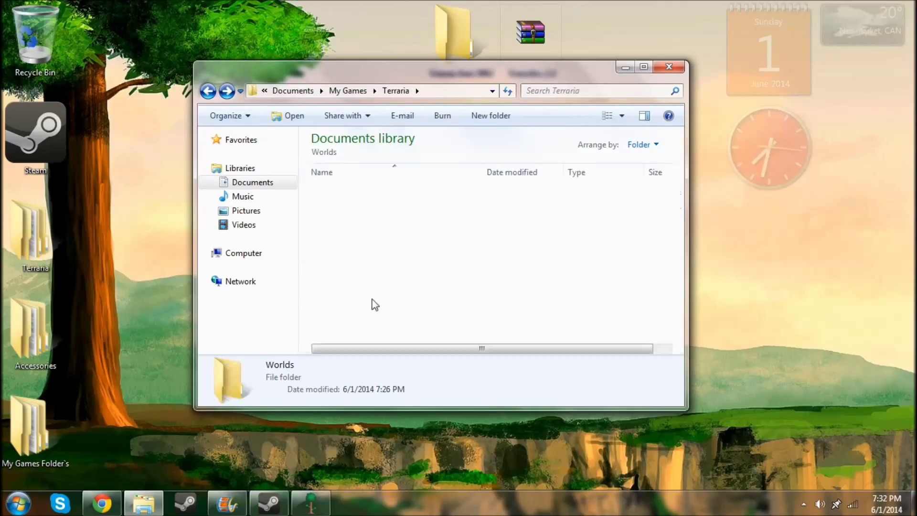
click(208, 90)
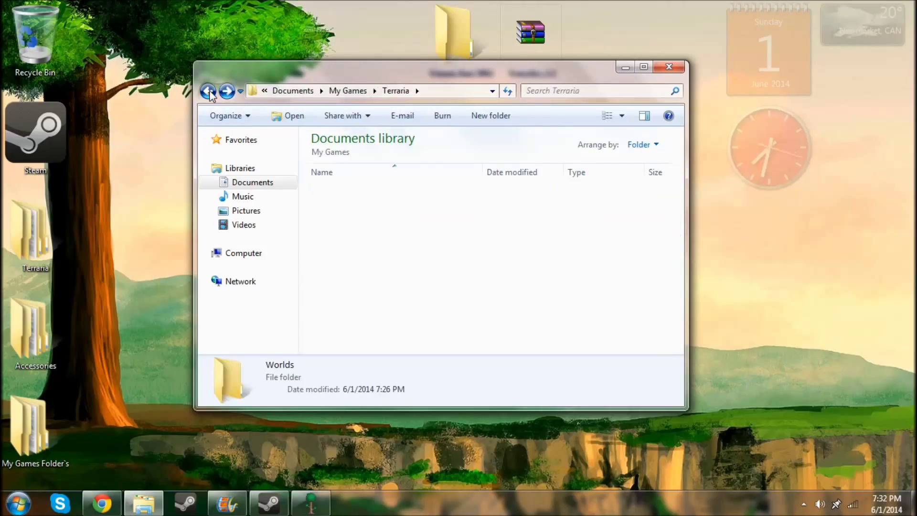
click(624, 67)
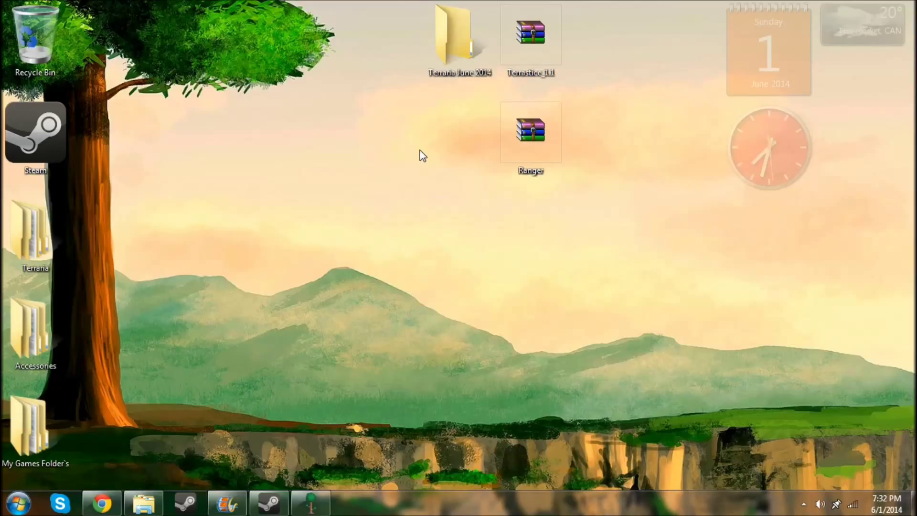
Paste the copied Terraria save folder into the Terraria June 2014 desktop folder.
double_click(465, 47)
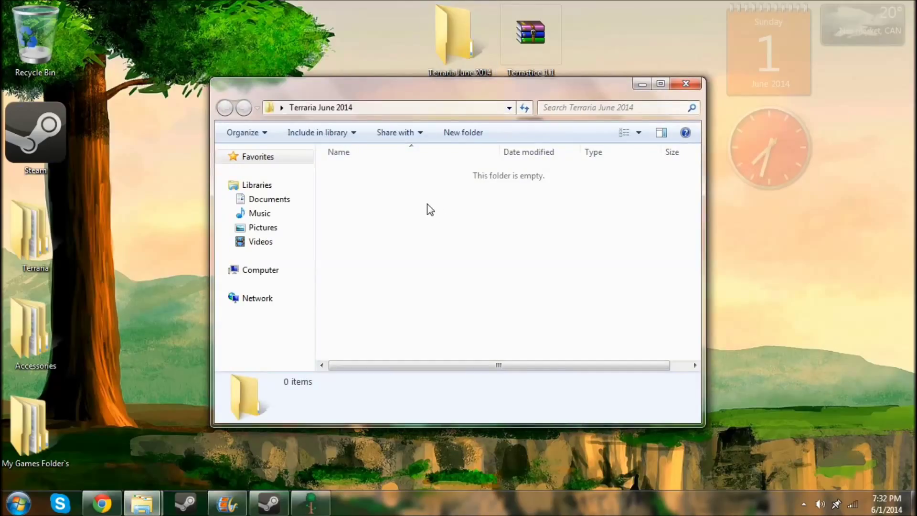
right_click(407, 187)
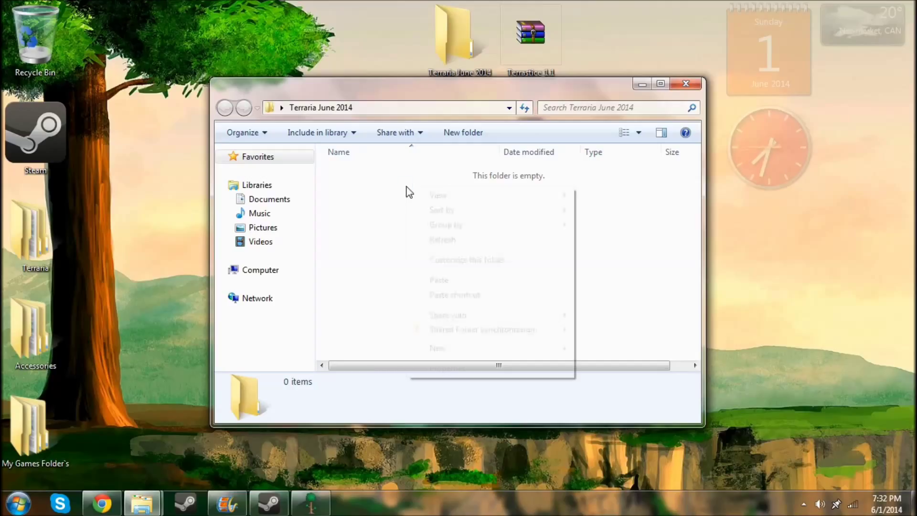
click(469, 279)
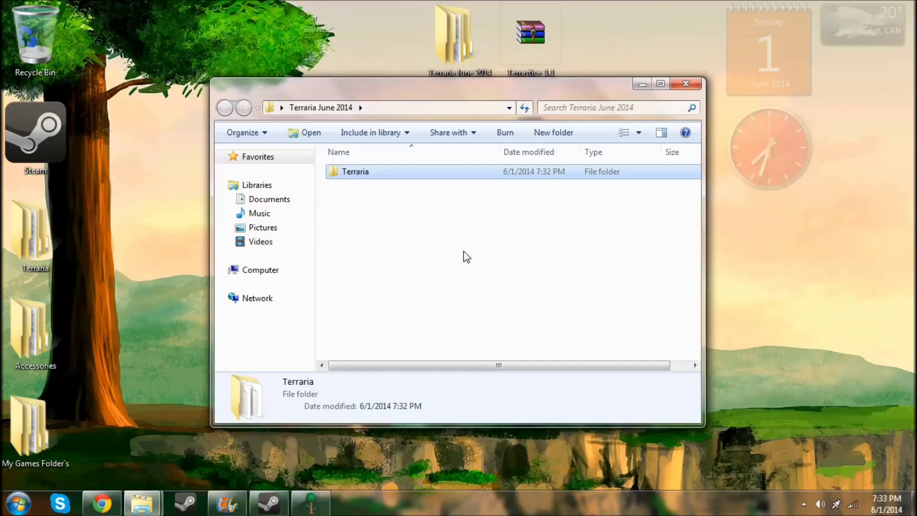
Close the backup window and drag the Terraria June 2014 folder to the desktop's left side.
click(686, 84)
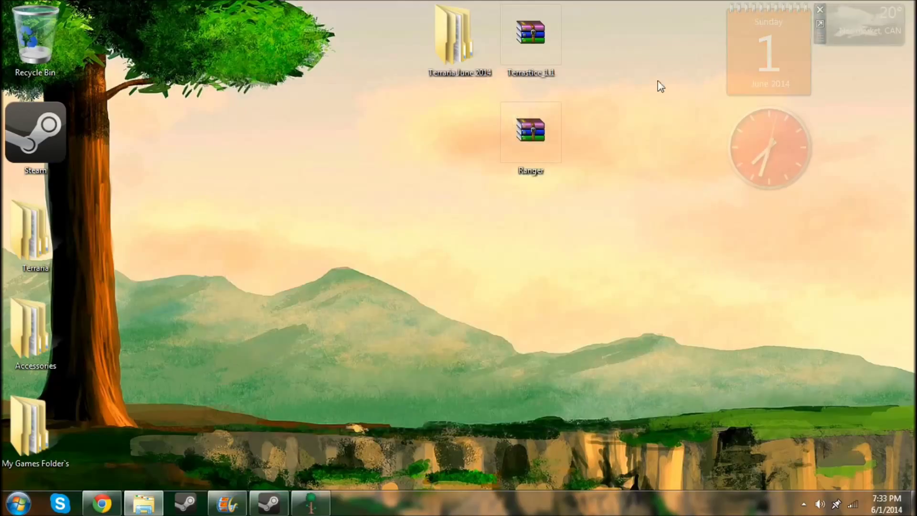
mouse_move(456, 72)
mouse_down()
mouse_move(337, 169)
mouse_move(38, 222)
mouse_up()
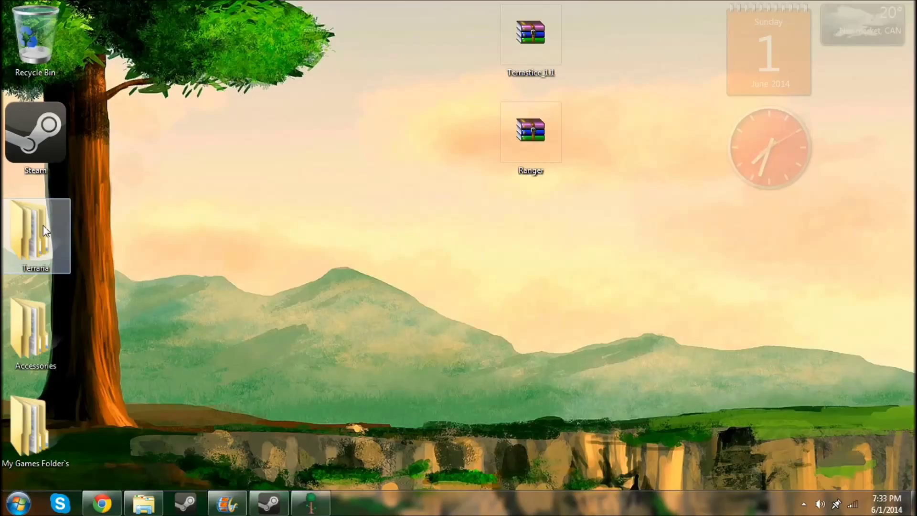
mouse_move(32, 233)
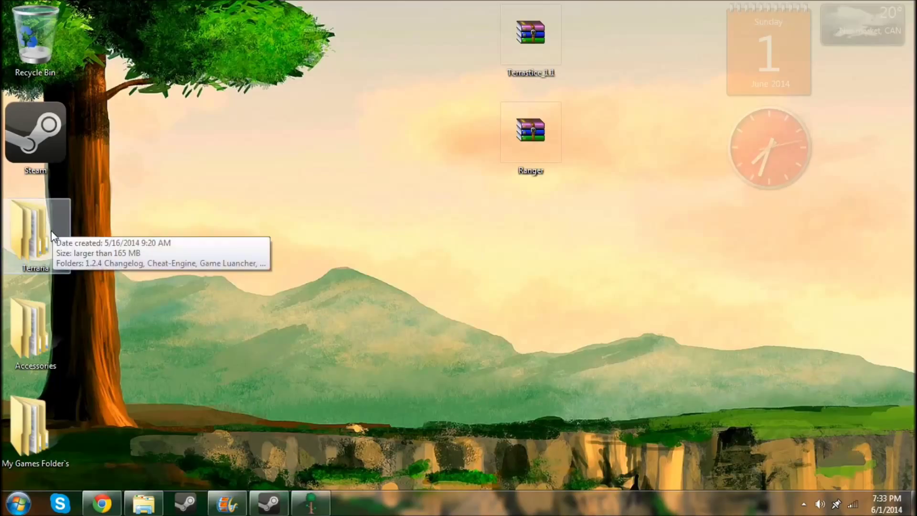
click(309, 133)
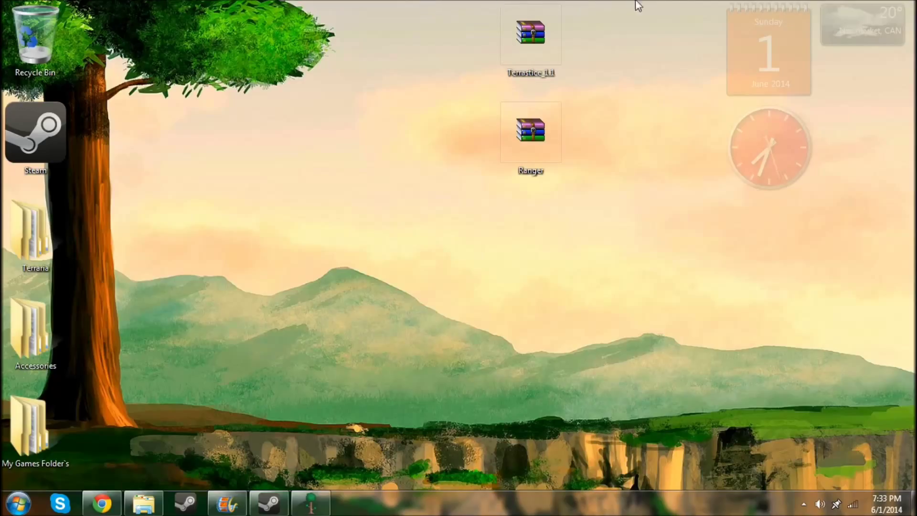
Select and deselect the Terrastice_1.1 and Ranger archives on the desktop.
mouse_move(423, 2)
mouse_down()
mouse_move(655, 160)
mouse_move(652, 231)
mouse_up()
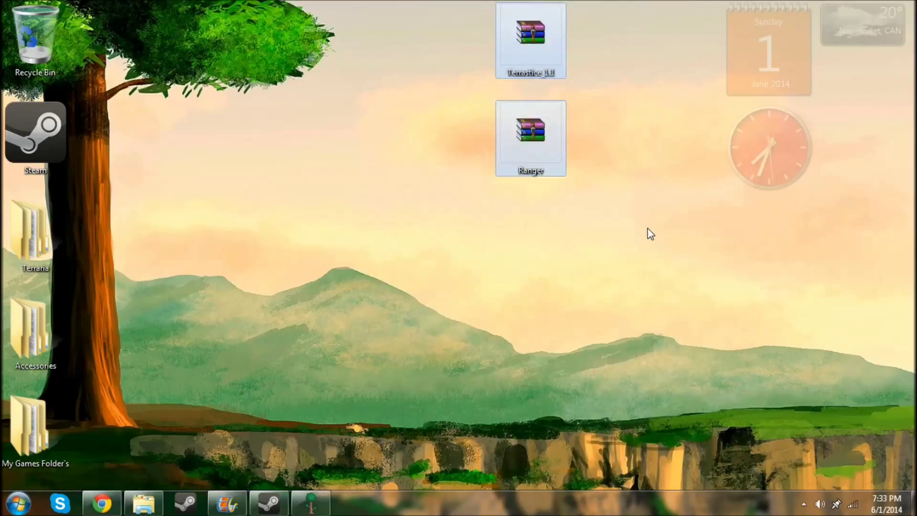
click(645, 203)
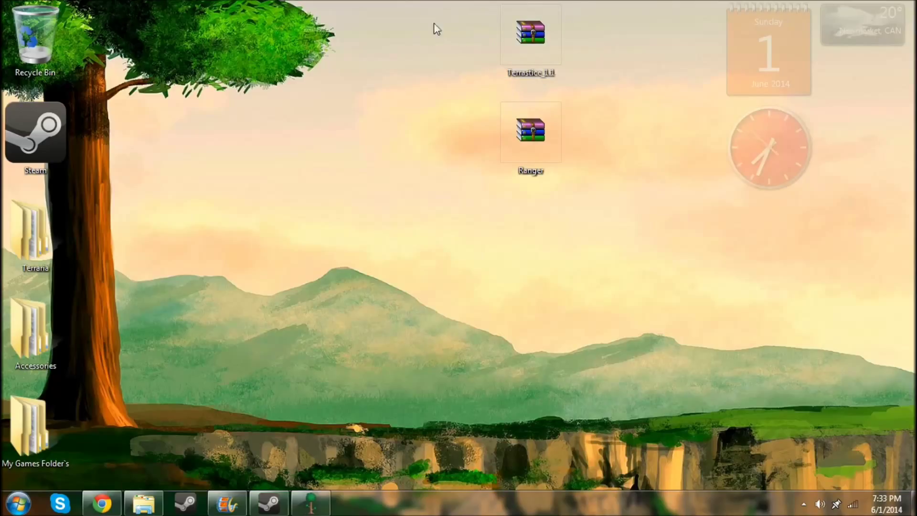
drag(426, 32, 443, 56)
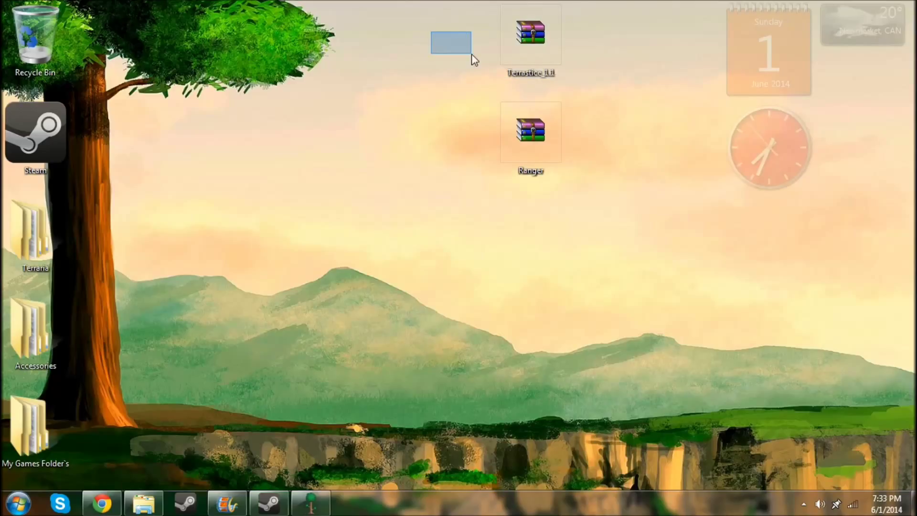
Open the Terrastice_1.1 archive in WinRAR and review Read Me.txt and Terrastice.wld.
double_click(535, 52)
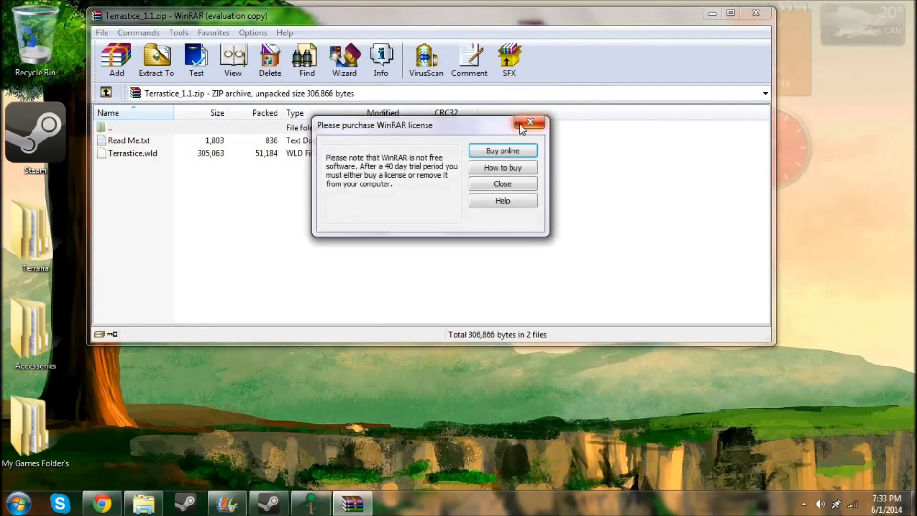
click(526, 126)
click(319, 223)
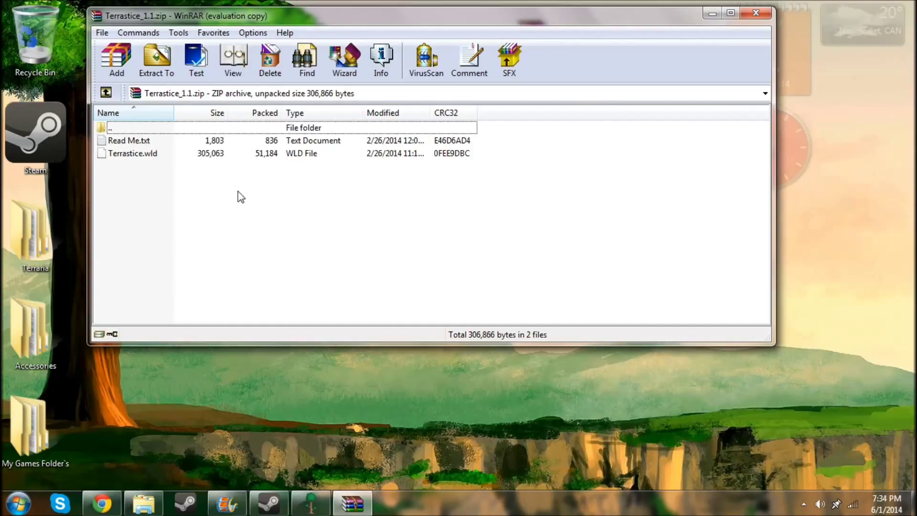
click(214, 142)
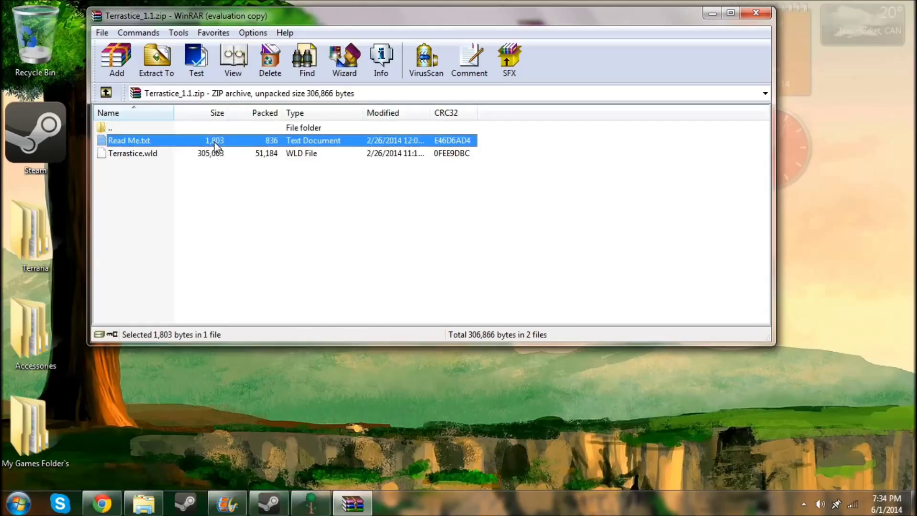
click(212, 185)
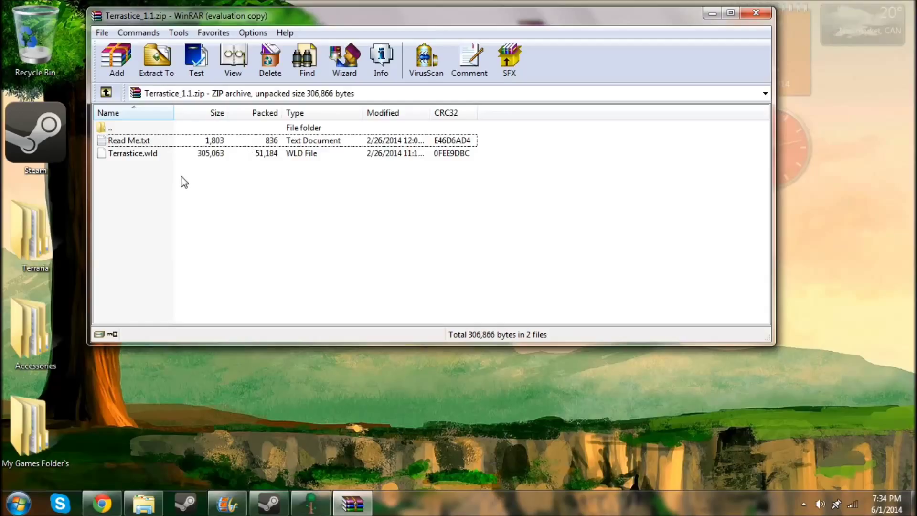
click(125, 153)
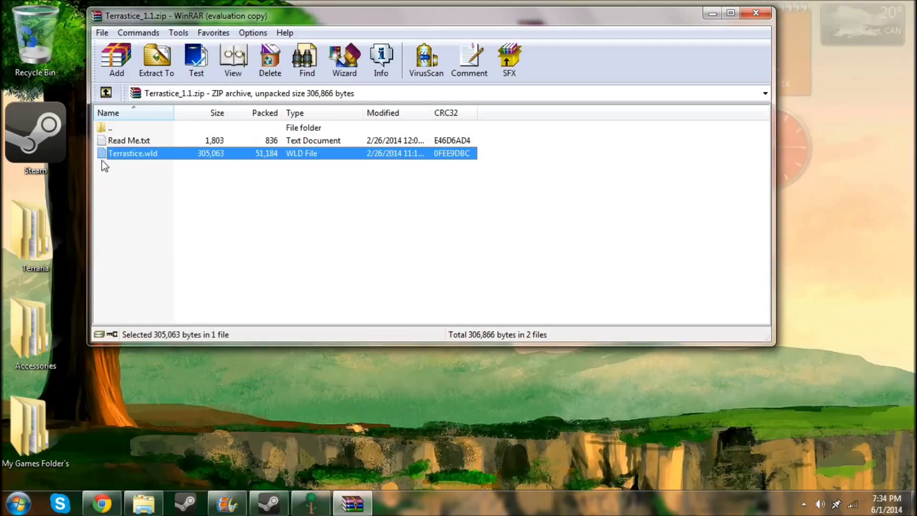
click(124, 176)
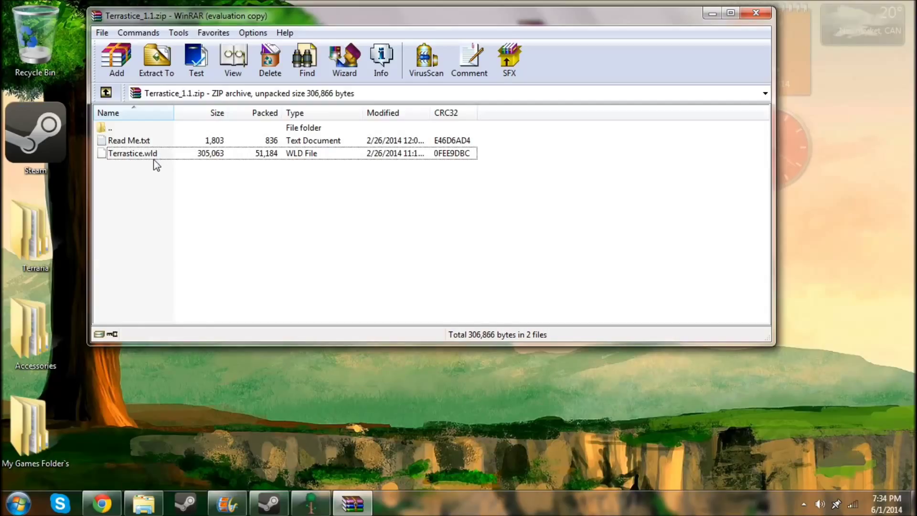
Extract Terrastice.wld onto the desktop, close WinRAR and position the file.
drag(144, 155, 255, 410)
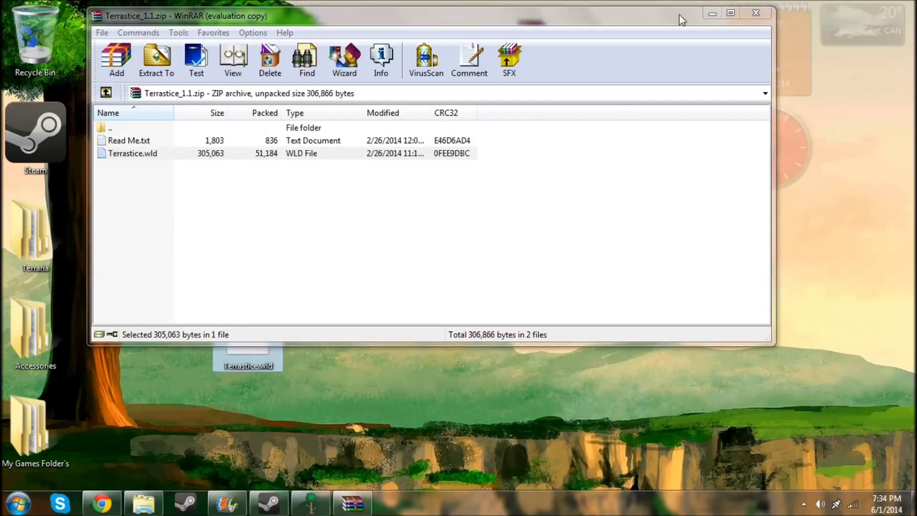
click(756, 13)
drag(249, 331, 212, 192)
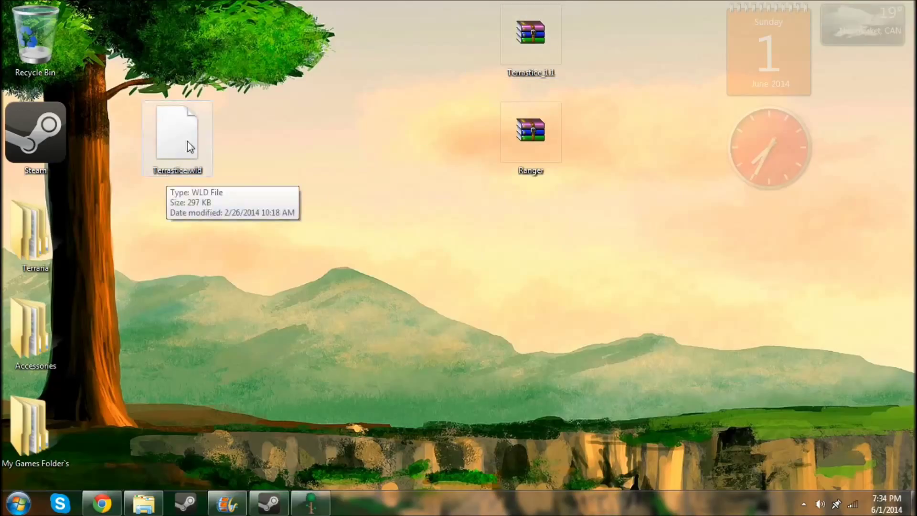
Drag Terrastice.wld from the desktop into the Terraria Worlds folder.
click(144, 502)
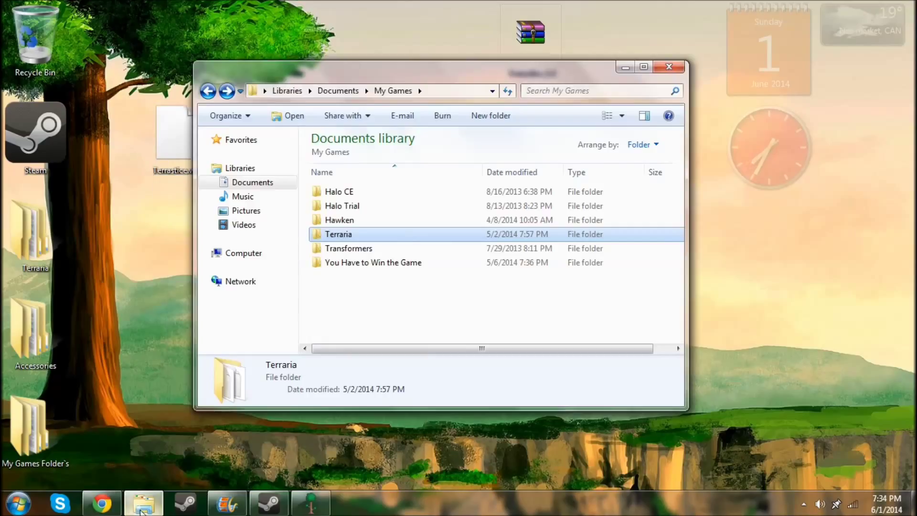
double_click(360, 237)
drag(373, 74, 405, 68)
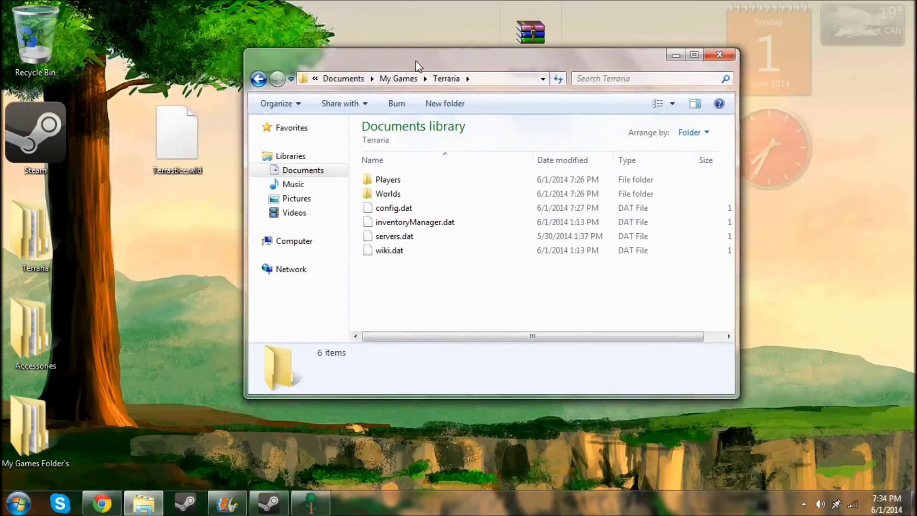
drag(416, 60, 414, 61)
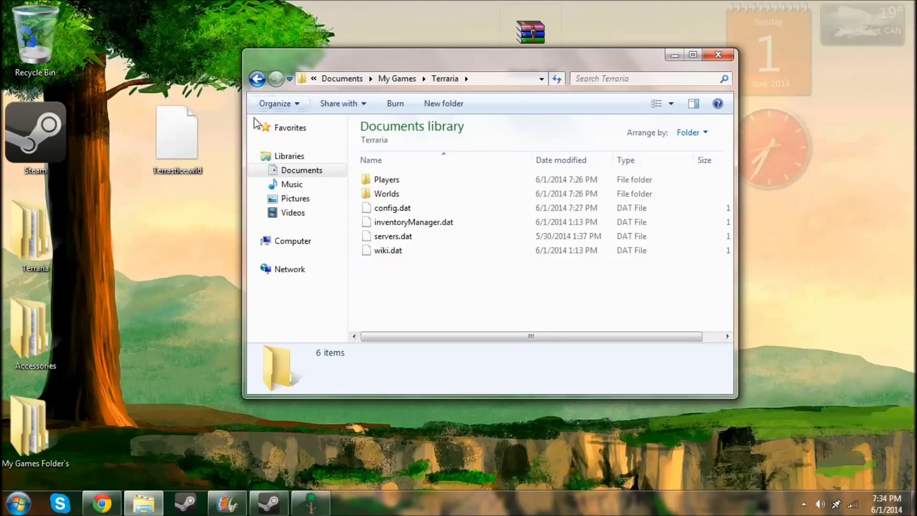
click(162, 134)
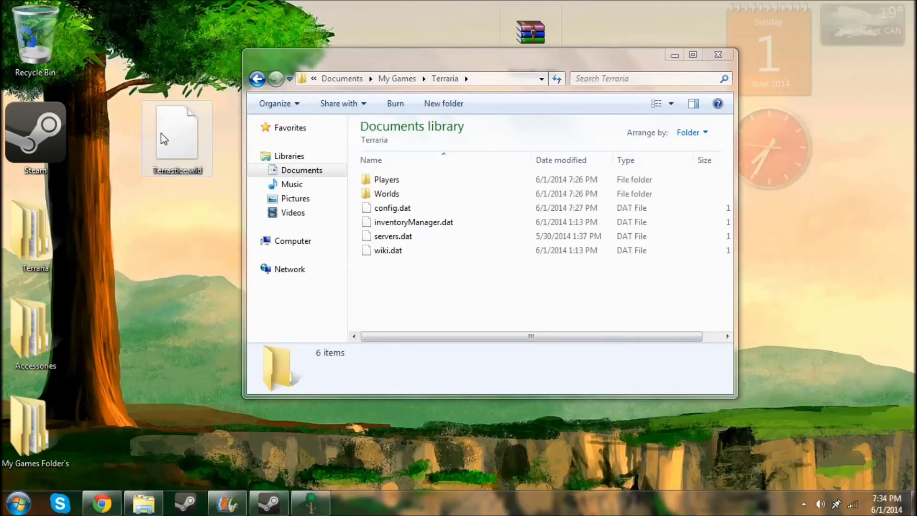
drag(168, 139, 388, 194)
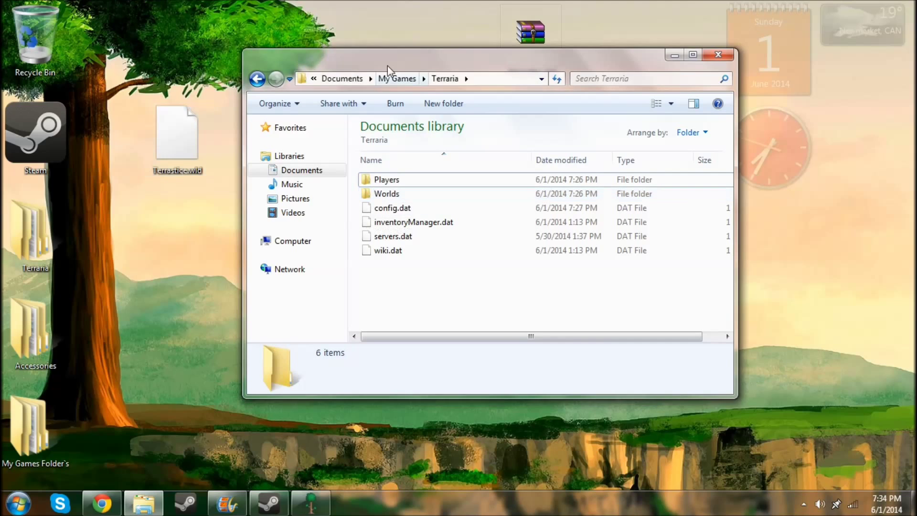
drag(403, 68, 387, 71)
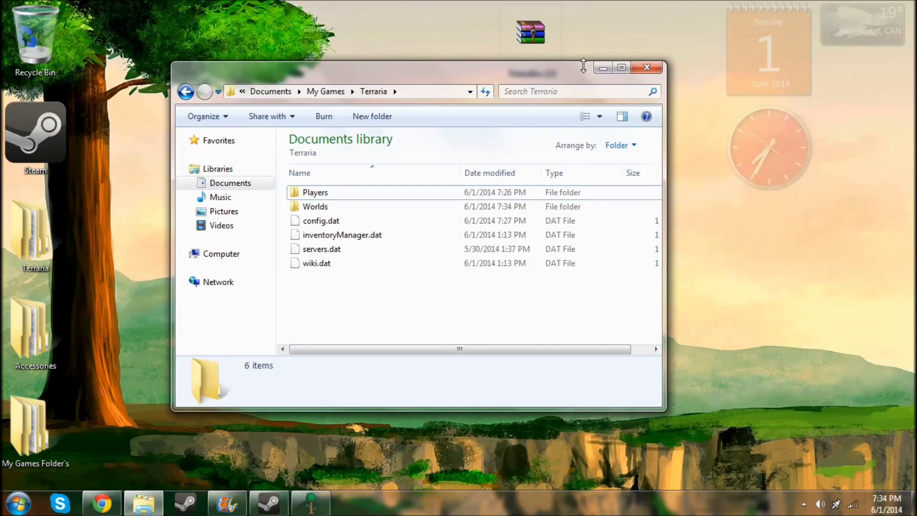
Open the Ranger archive in WinRAR and select Ranger.plr and Ranger.plr.bak.
click(604, 69)
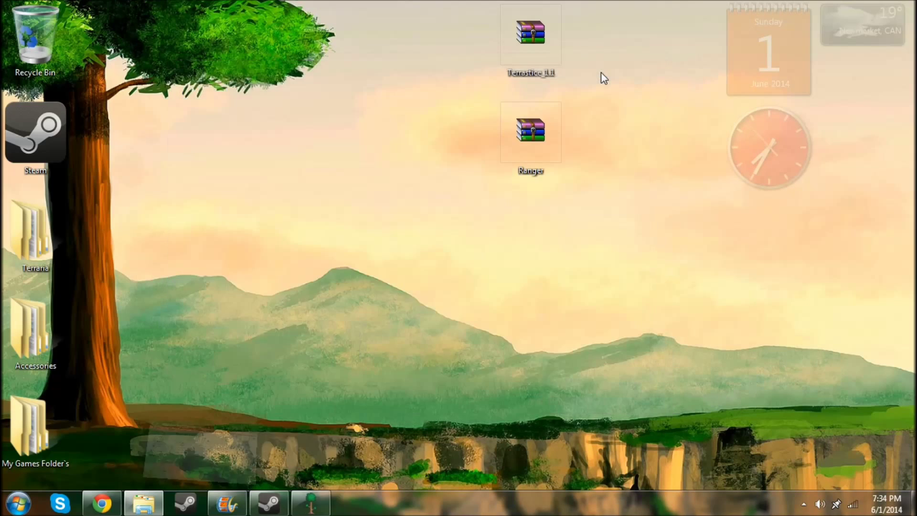
click(549, 132)
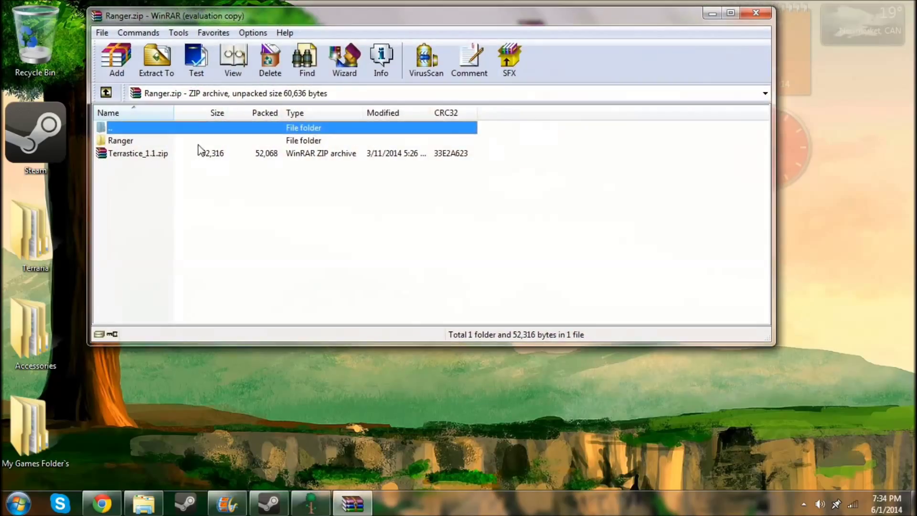
double_click(120, 141)
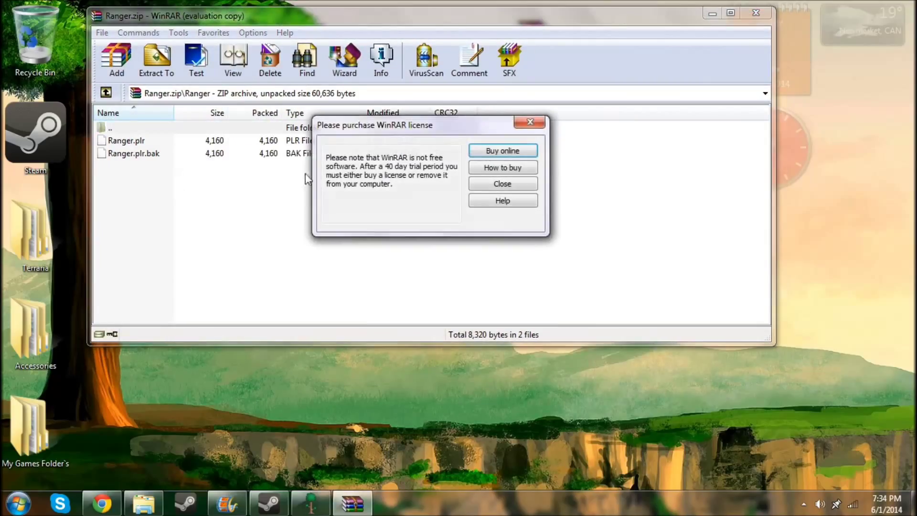
click(531, 122)
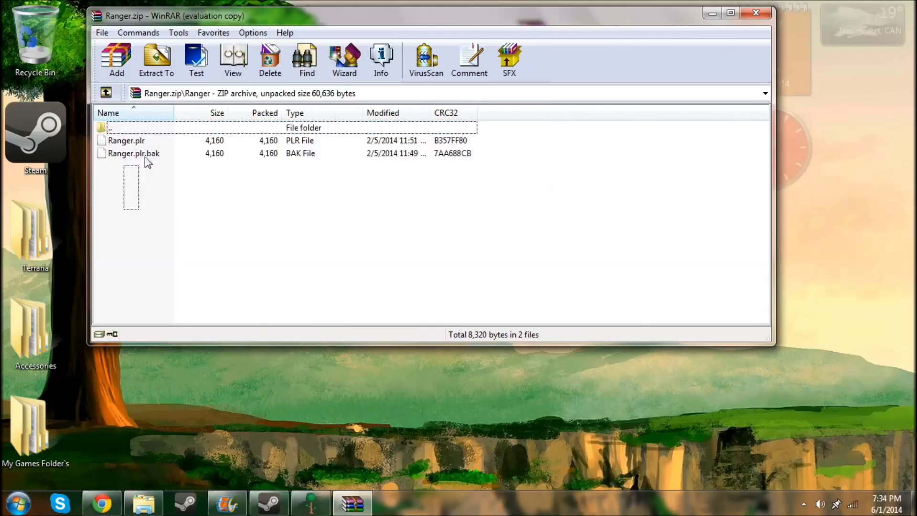
drag(137, 208, 136, 153)
Extract both Ranger files onto the desktop, close WinRAR and restore the Terraria folder window.
drag(248, 375, 248, 374)
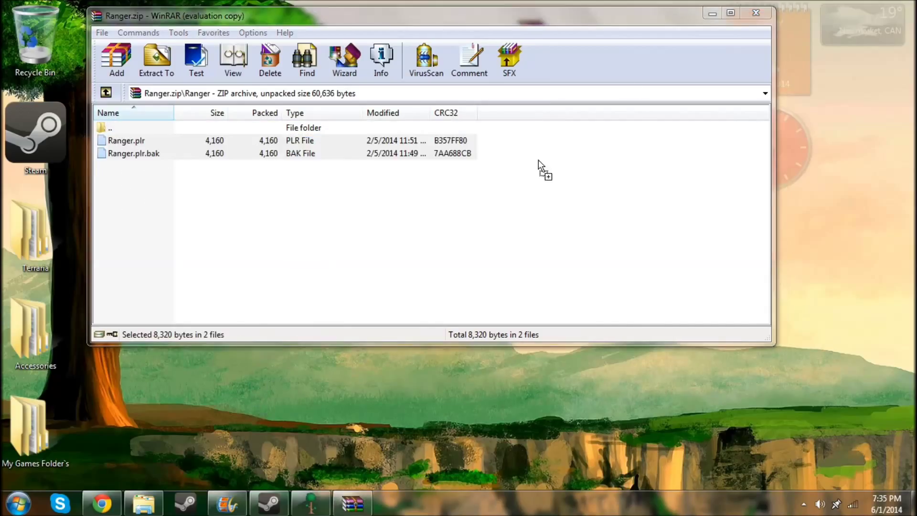
click(756, 13)
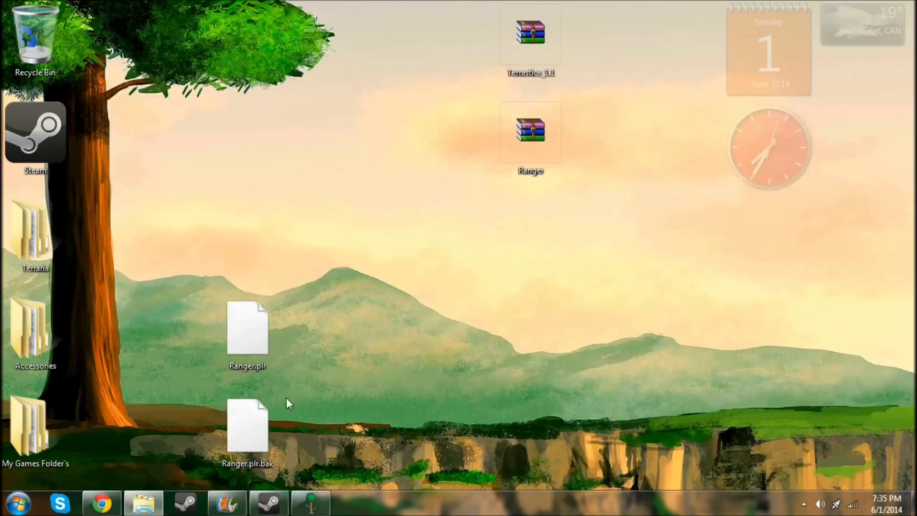
drag(364, 265, 273, 433)
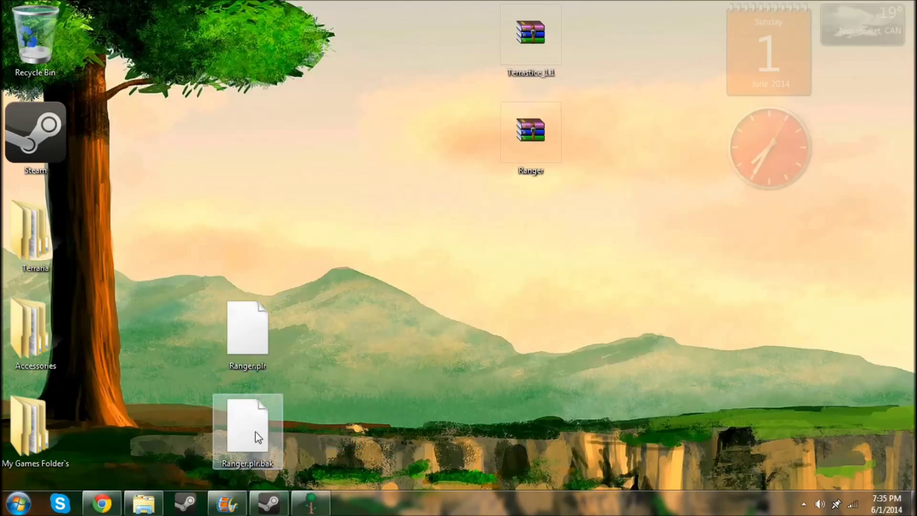
mouse_move(333, 280)
mouse_down()
mouse_move(215, 466)
mouse_move(247, 247)
mouse_up()
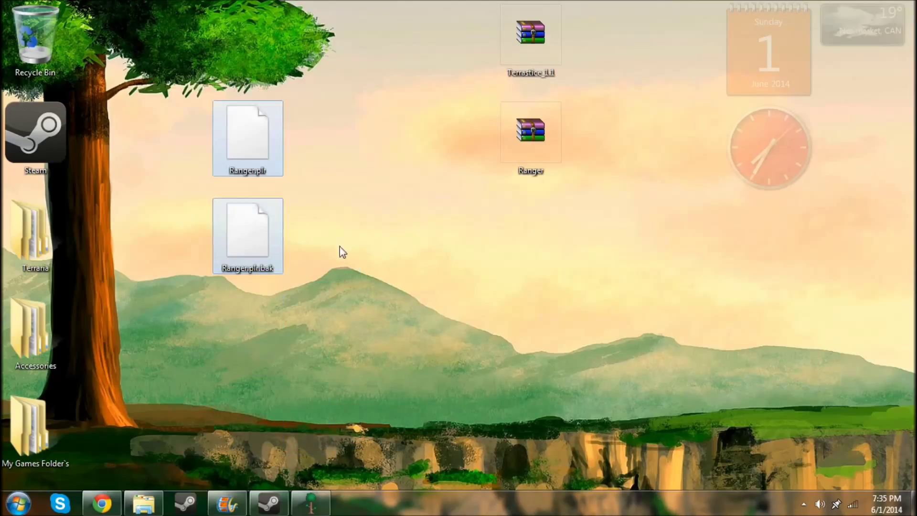
click(144, 503)
Drag Ranger.plr and Ranger.plr.bak from the desktop into the Terraria Players folder.
drag(376, 78, 487, 72)
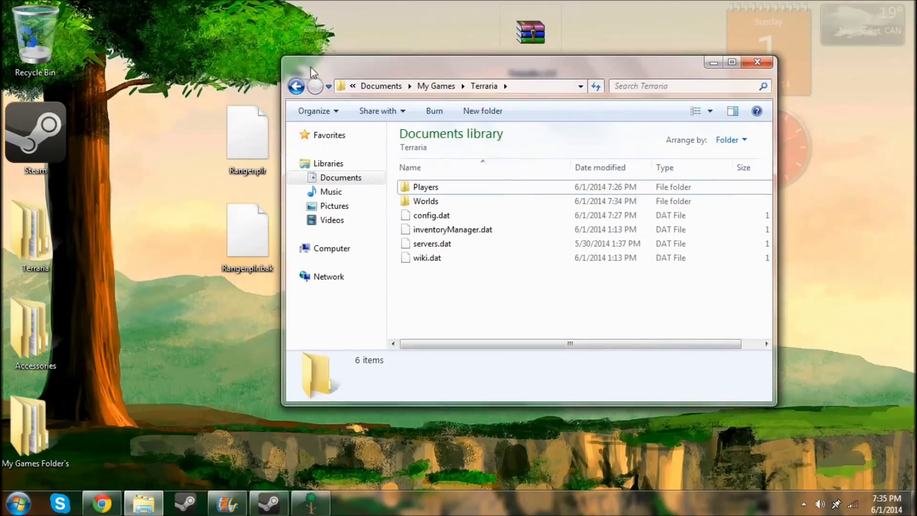
drag(195, 72, 264, 312)
drag(243, 236, 426, 187)
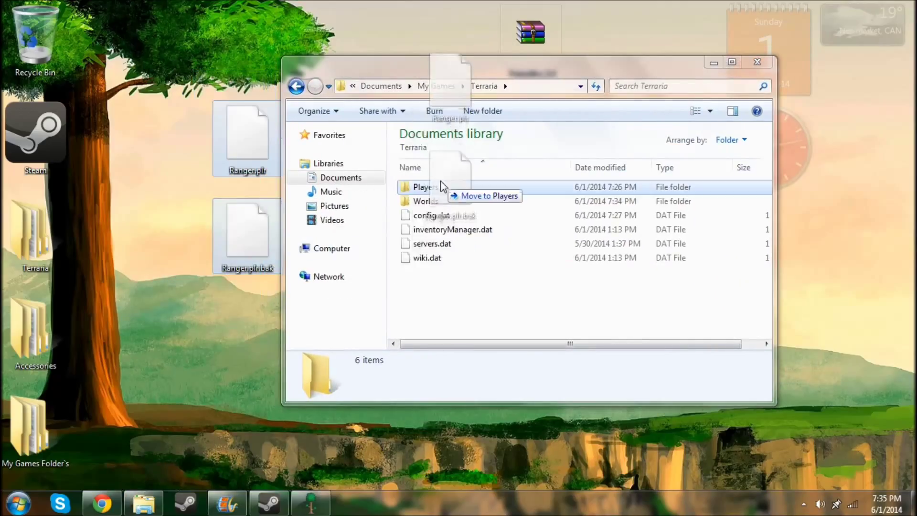
Minimize the Explorer window and place the Ranger archive beside the Terrastice archive.
drag(464, 64, 358, 74)
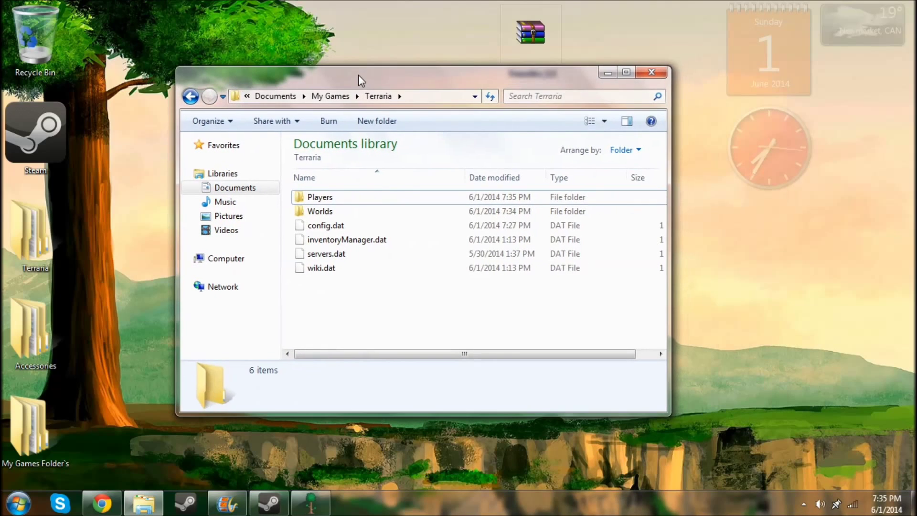
click(606, 75)
drag(530, 147, 460, 43)
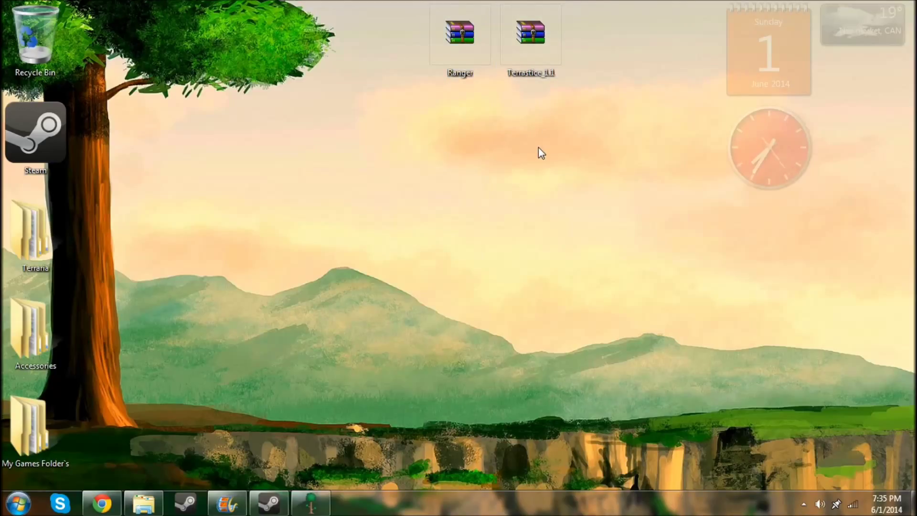
Load the Ranger character into the Terrastice world via Single Player.
click(313, 503)
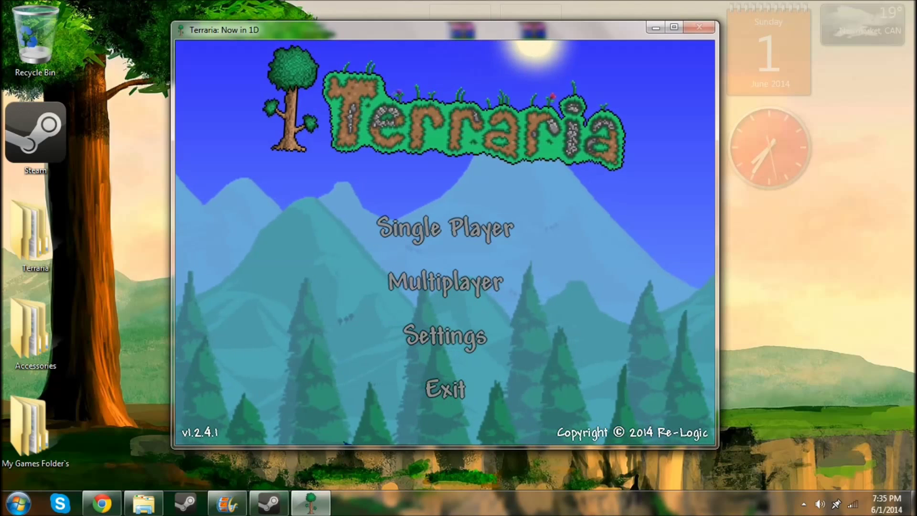
click(478, 221)
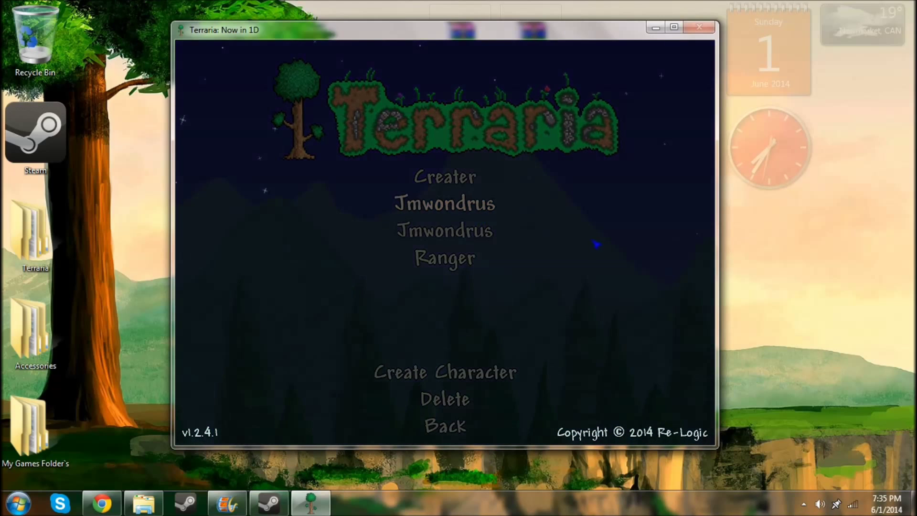
click(448, 262)
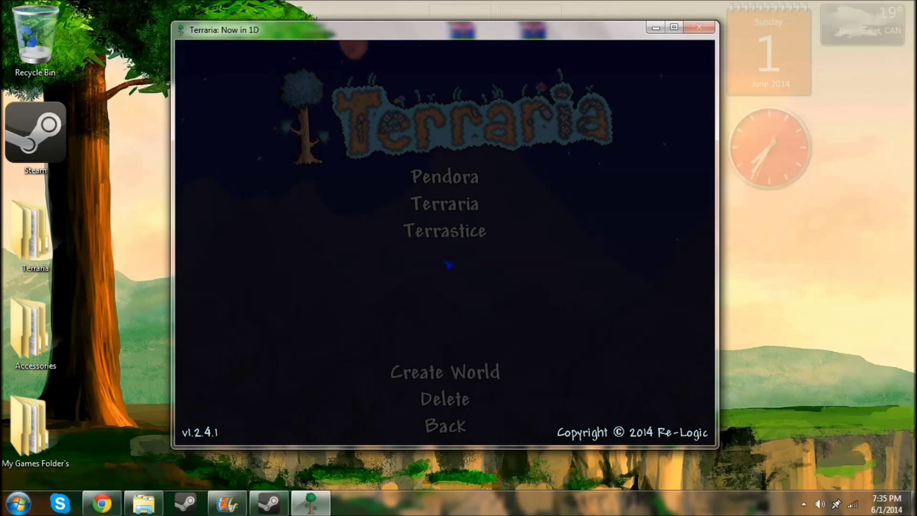
click(445, 237)
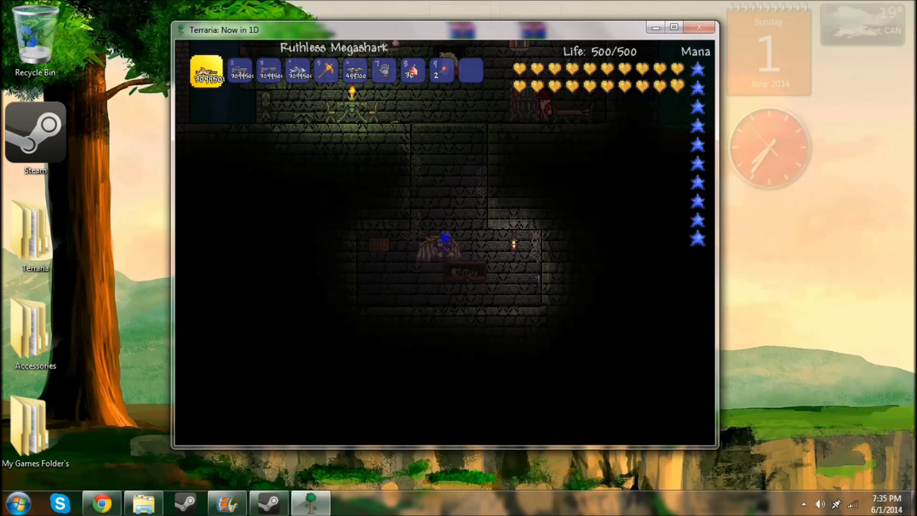
Walk the Ranger left out of the dungeon and fly up over its towers.
key(a)
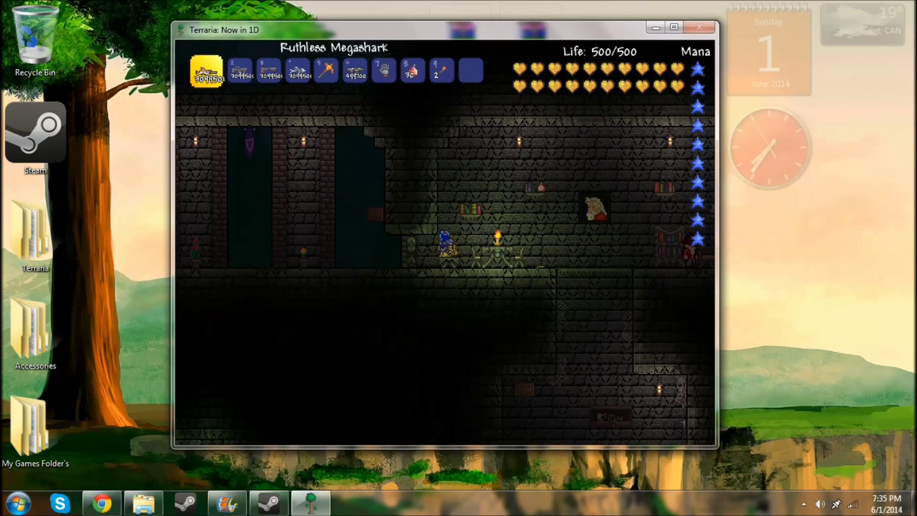
key(a)
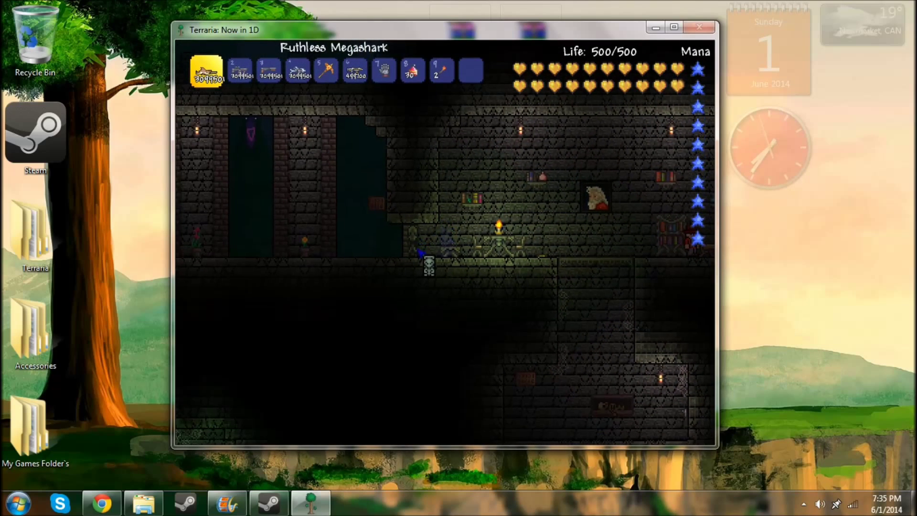
key(a)
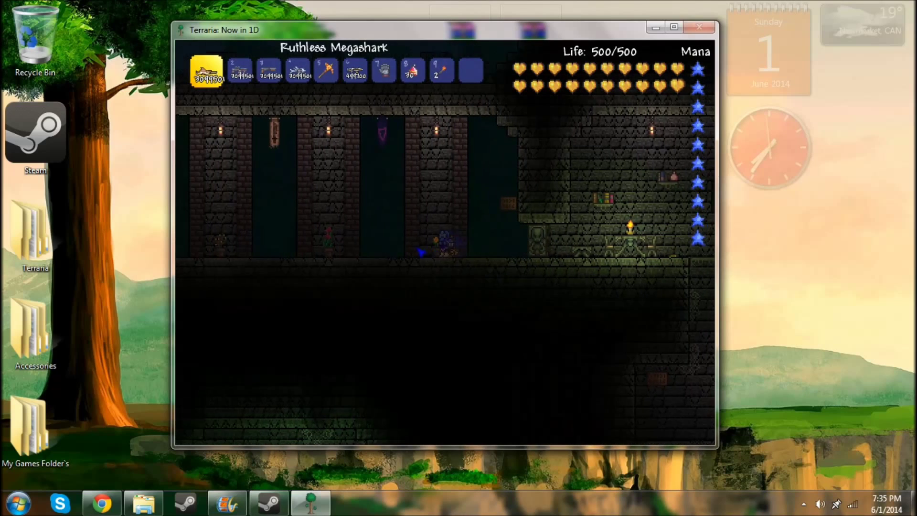
key(space)
key(a)
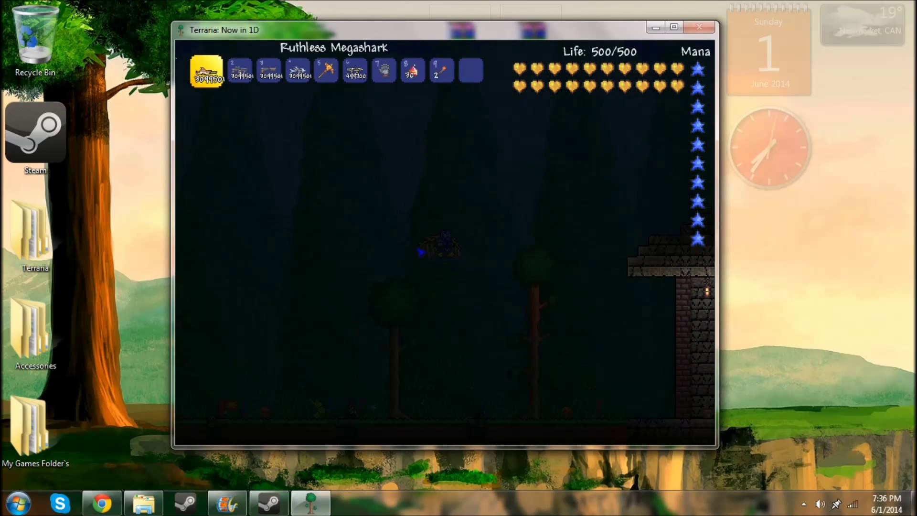
key(d)
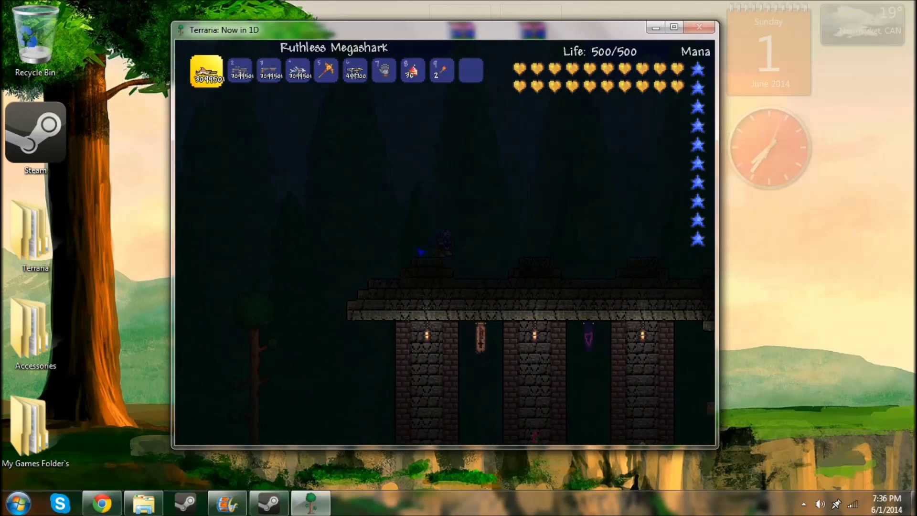
key(a)
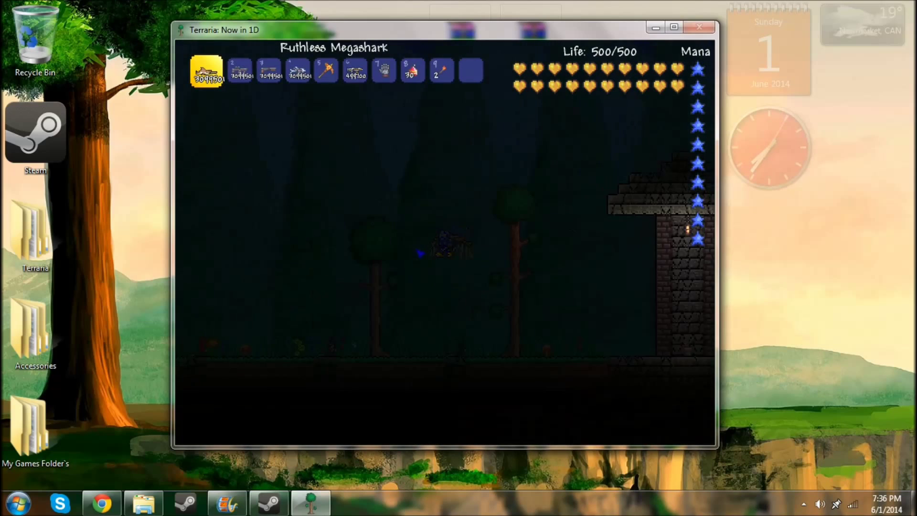
key(space)
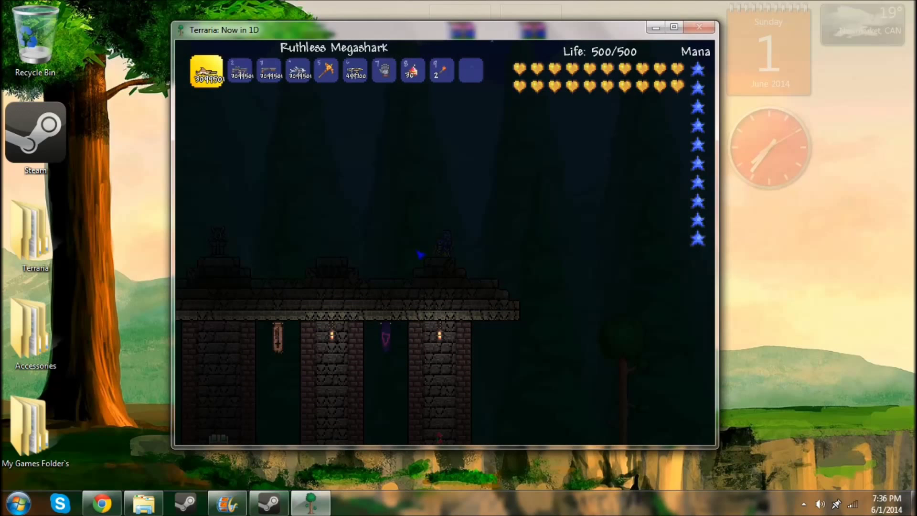
Fly right over the stone brick building, back left past the trees and return.
key(d)
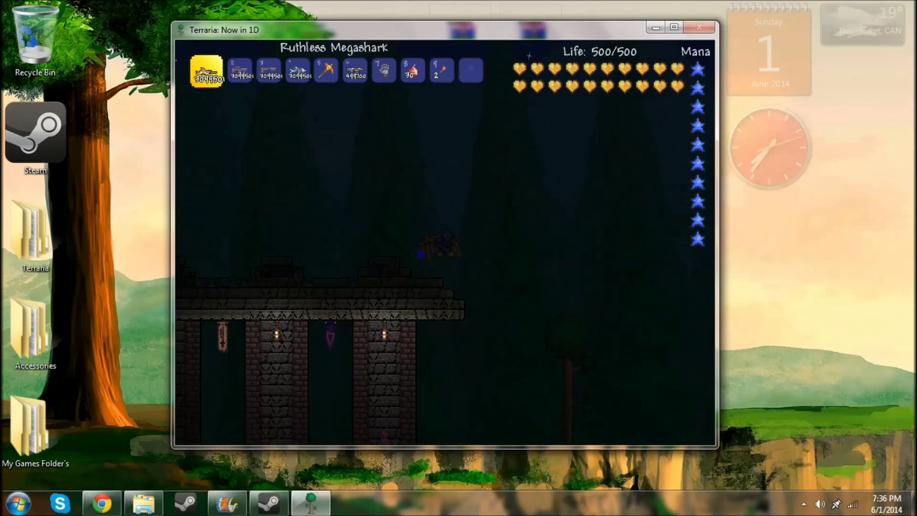
key(d)
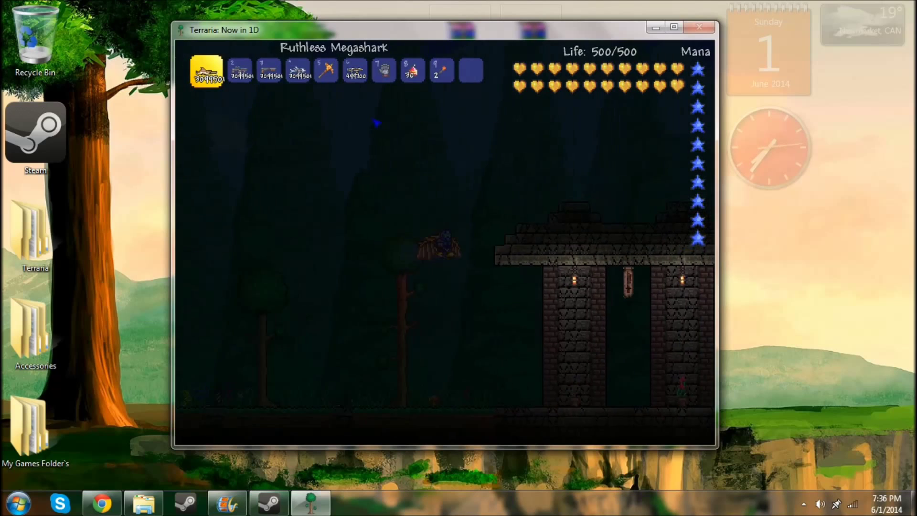
key(d)
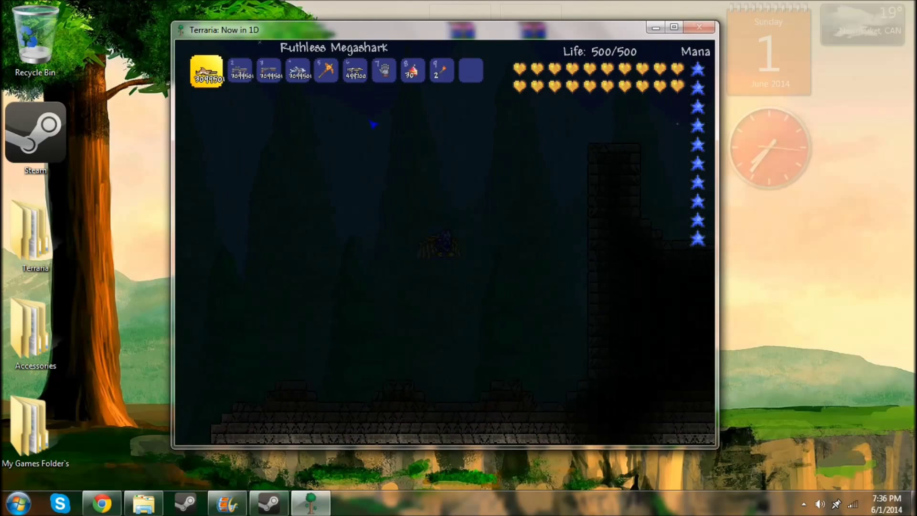
key(d)
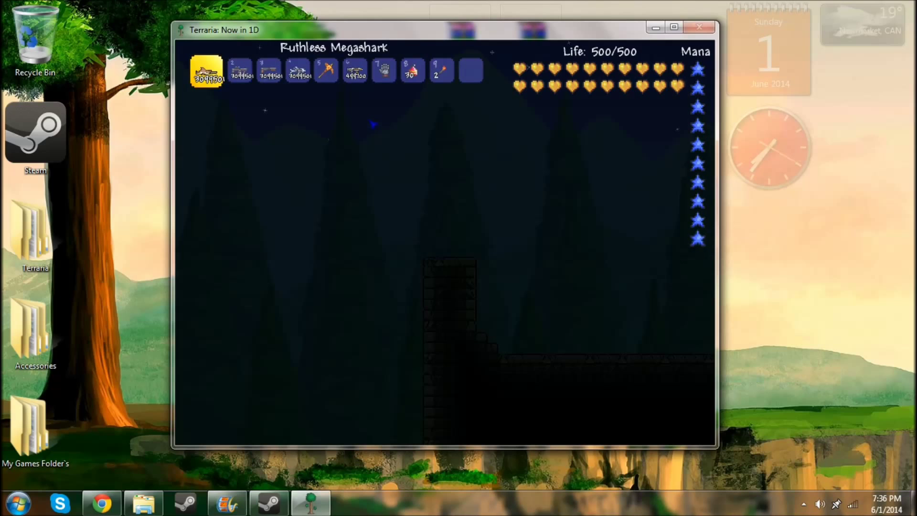
key(d)
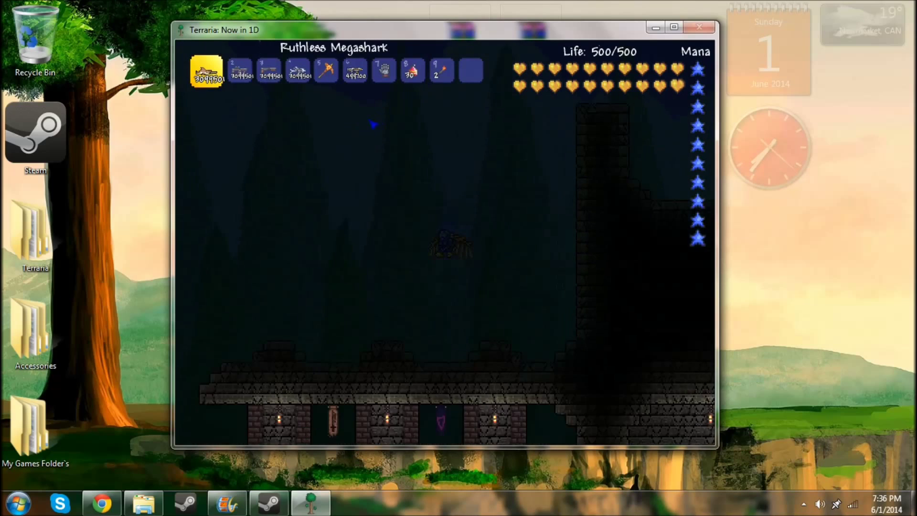
key(a)
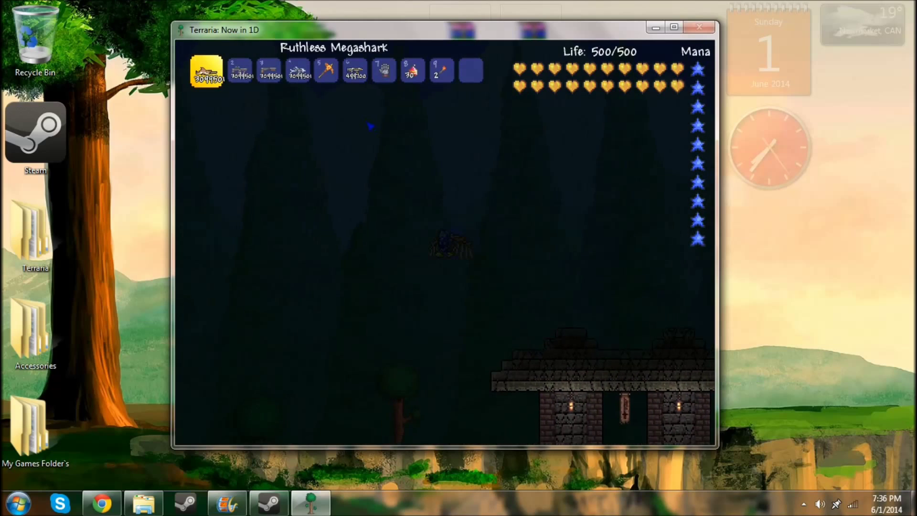
key(a)
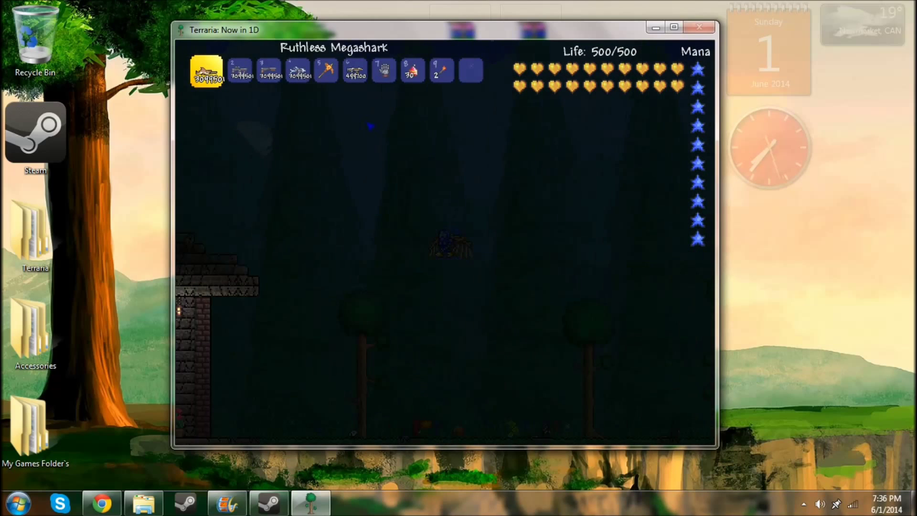
key(d)
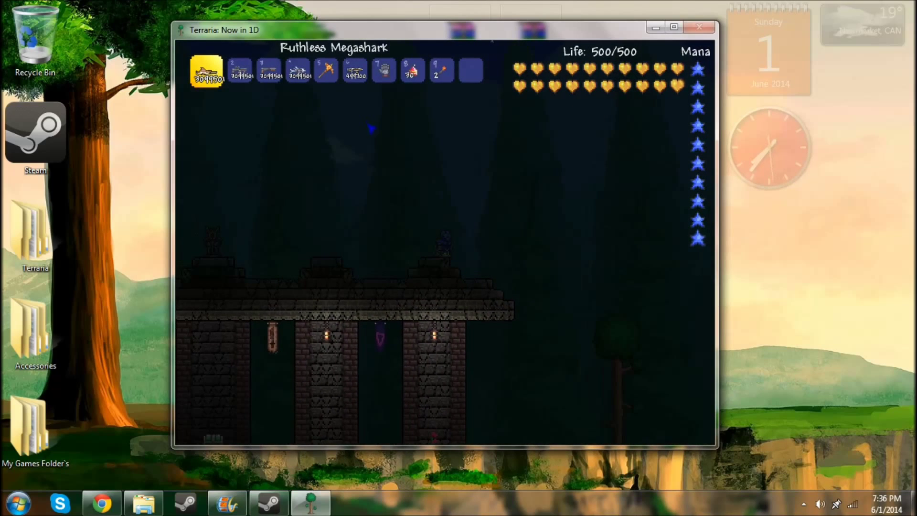